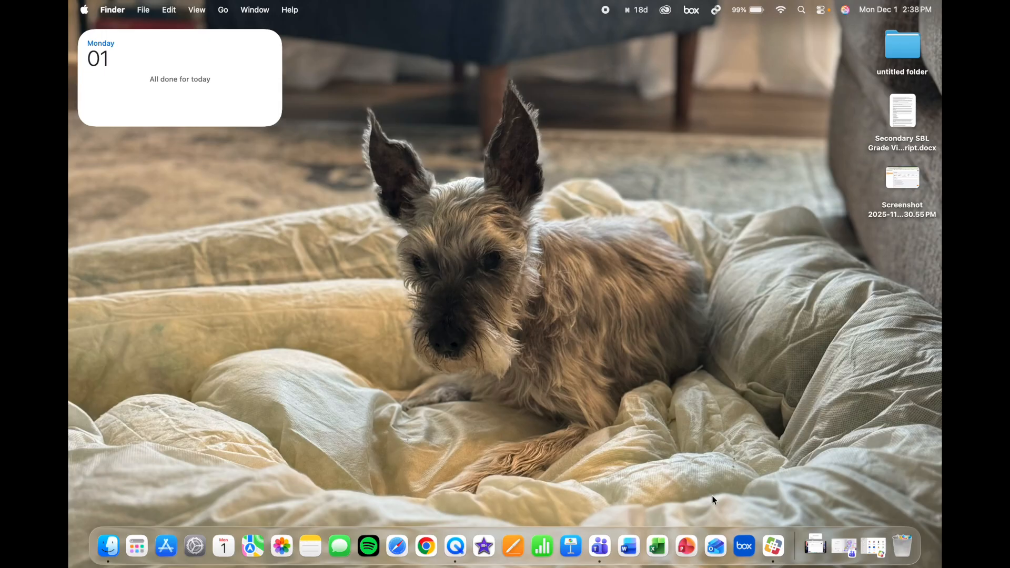
- Browse the Microsoft Office apps in Self Service, then quit it
click(765, 547)
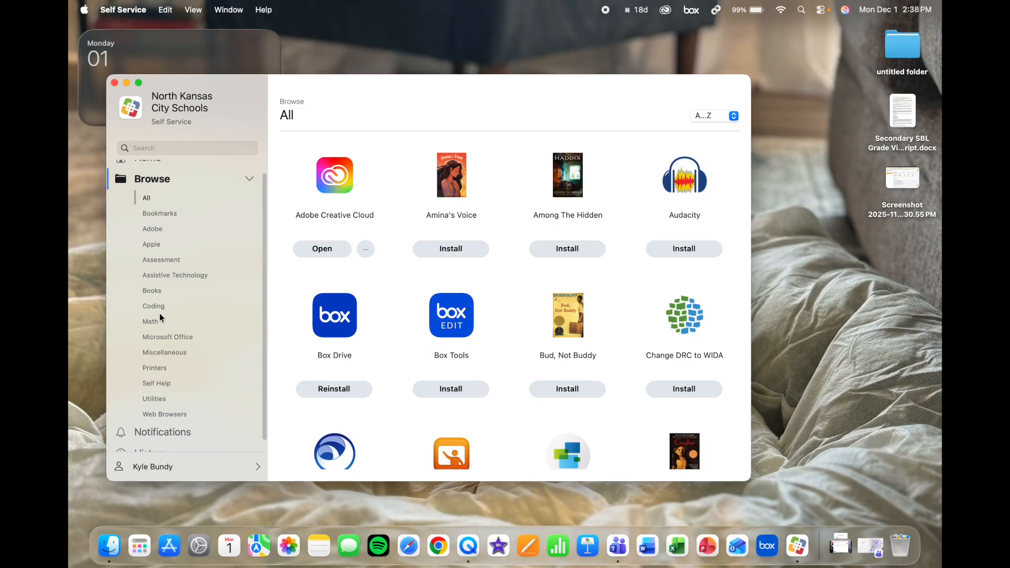
click(148, 338)
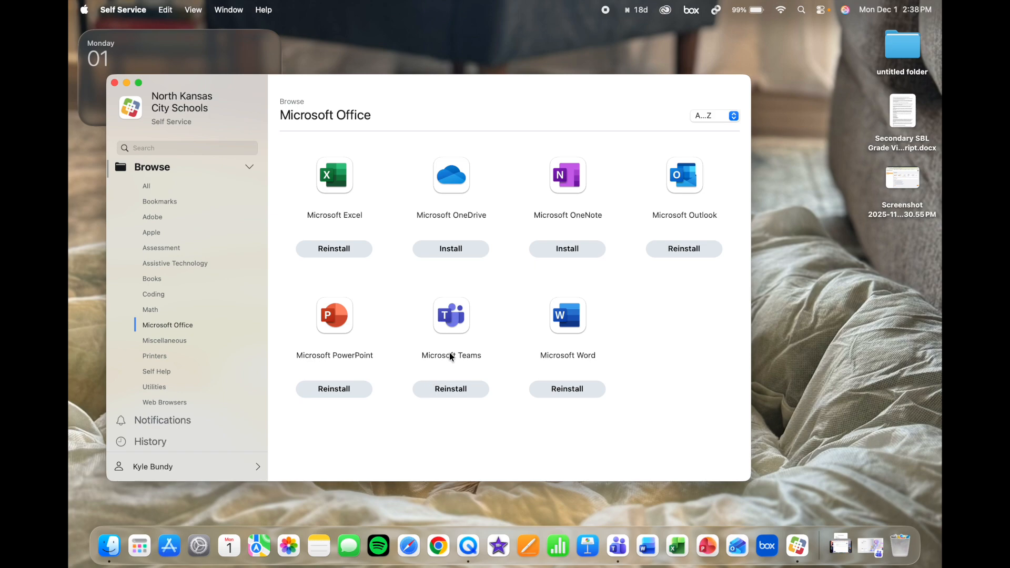
key(super+q)
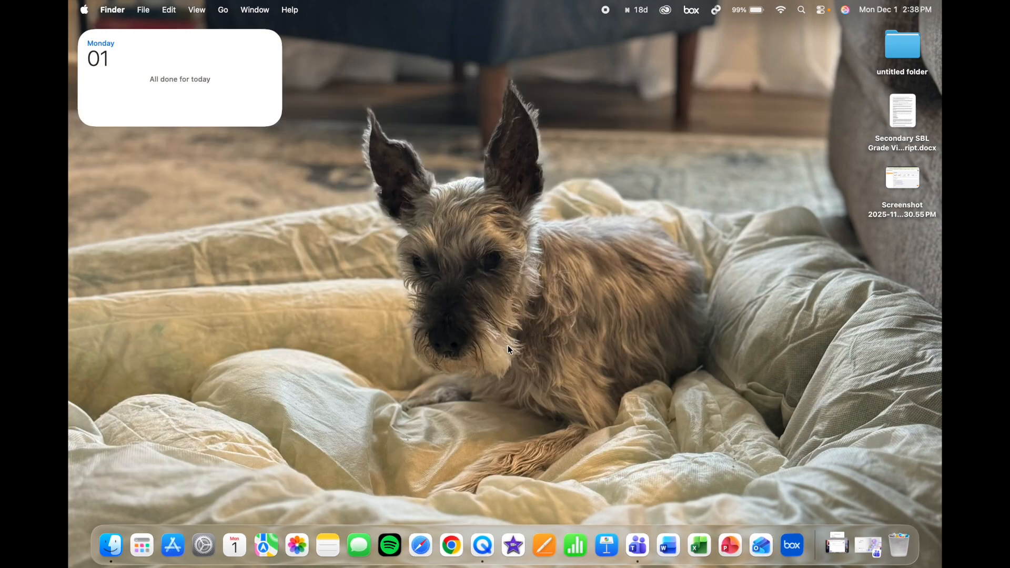
- Search the app launcher for 'teams' and launch Microsoft Teams from the Dock
click(142, 545)
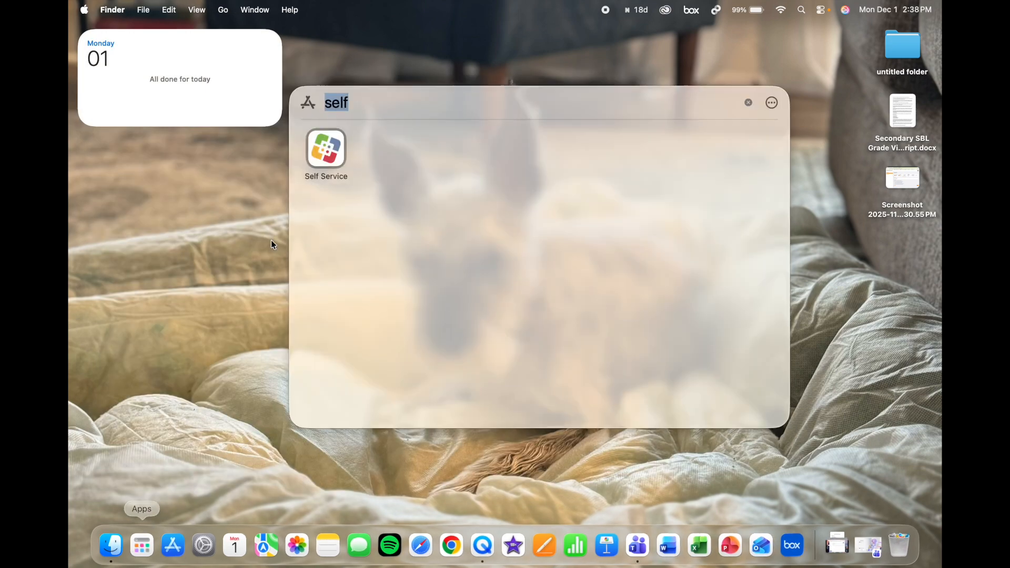
text(teams)
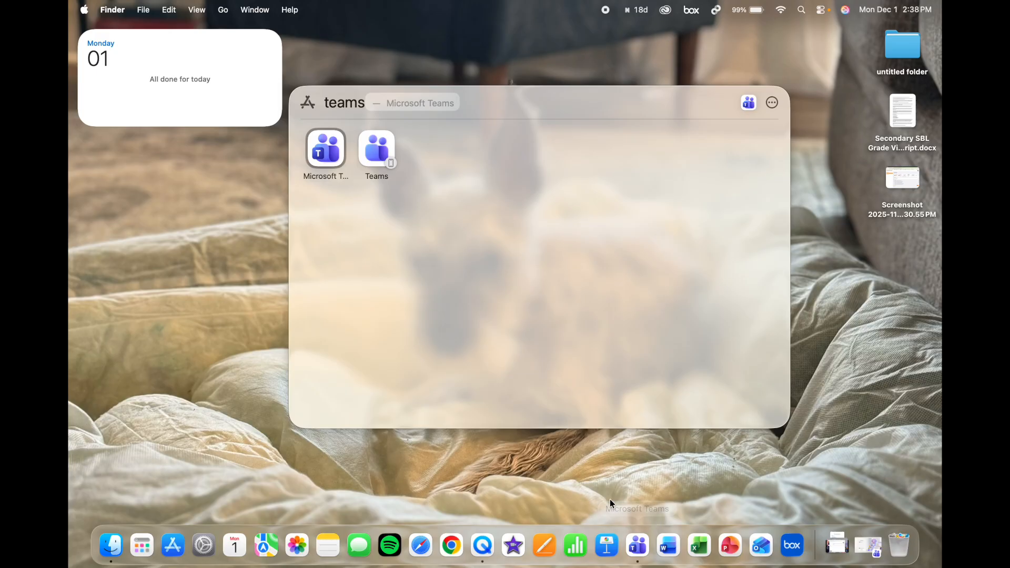
click(595, 477)
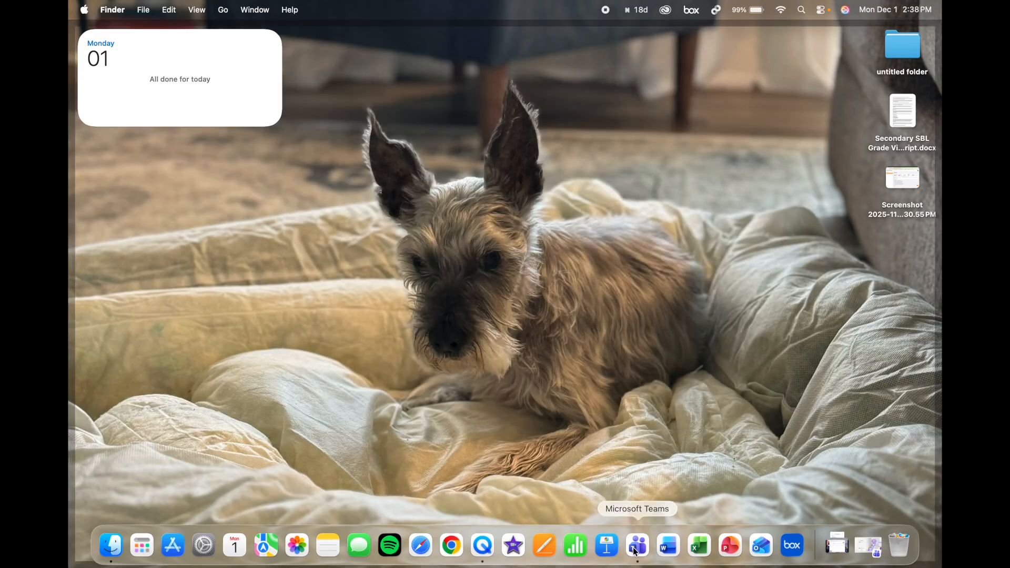
click(638, 545)
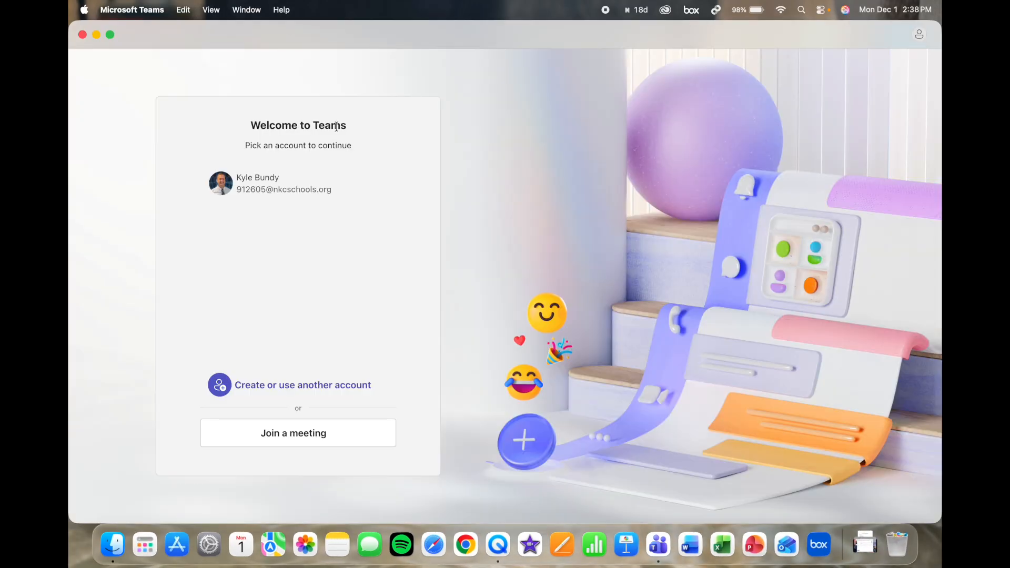
- Sign in to Teams with the listed account and its password
click(255, 189)
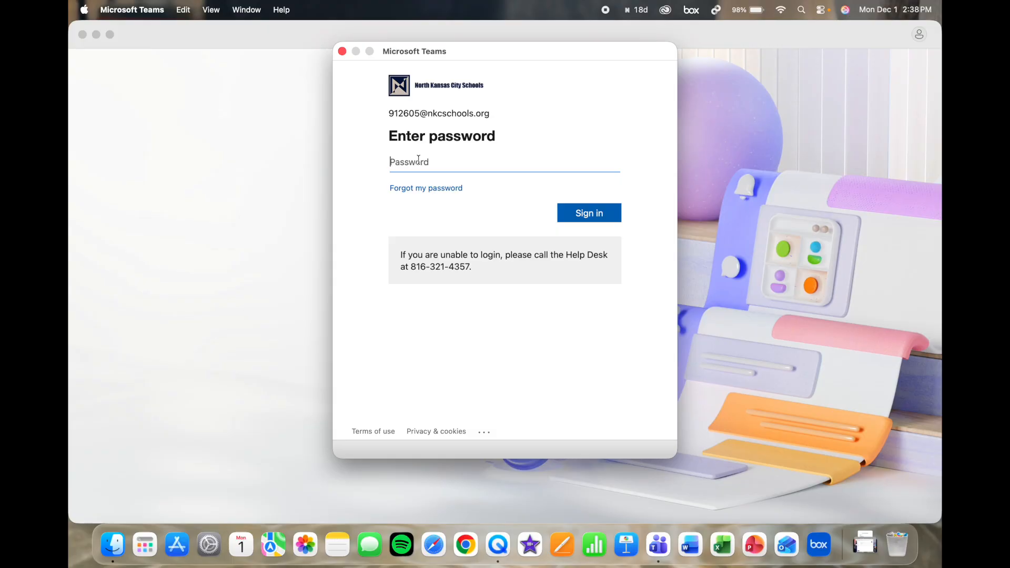
text(••)
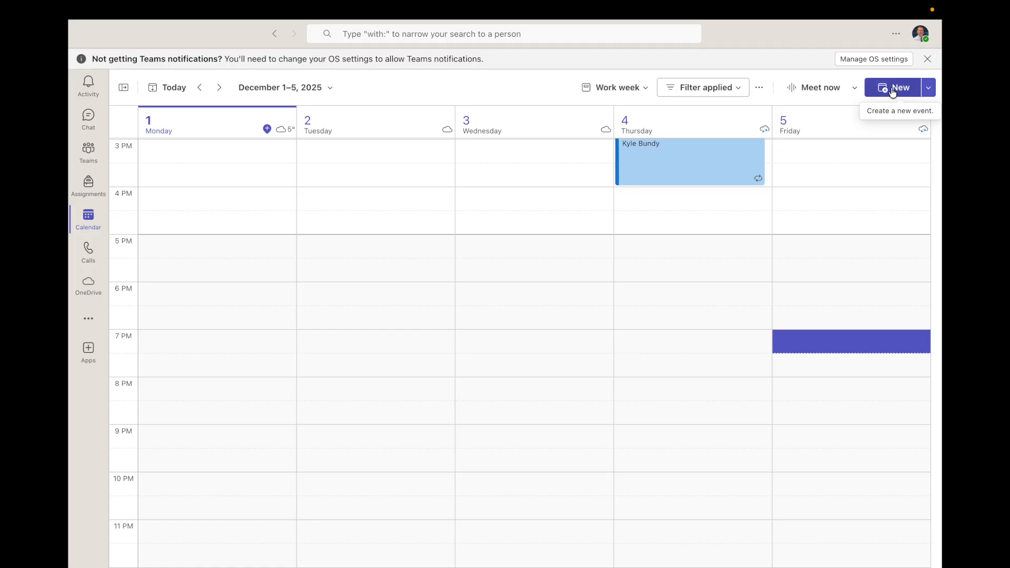
- Create a new event titled 'AMI Check In' and make it a Teams meeting
click(893, 91)
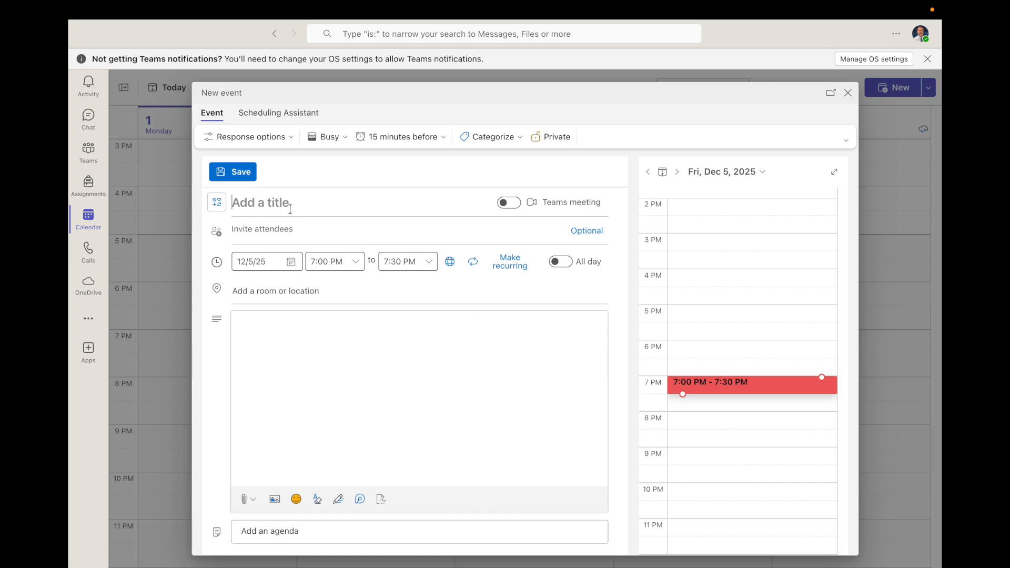
text(AMI)
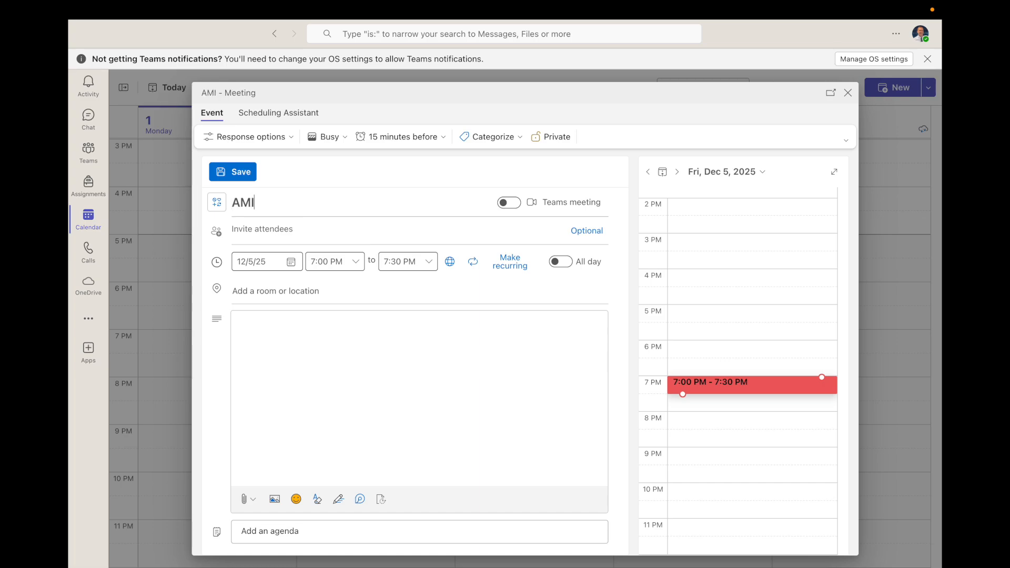
text( Check In)
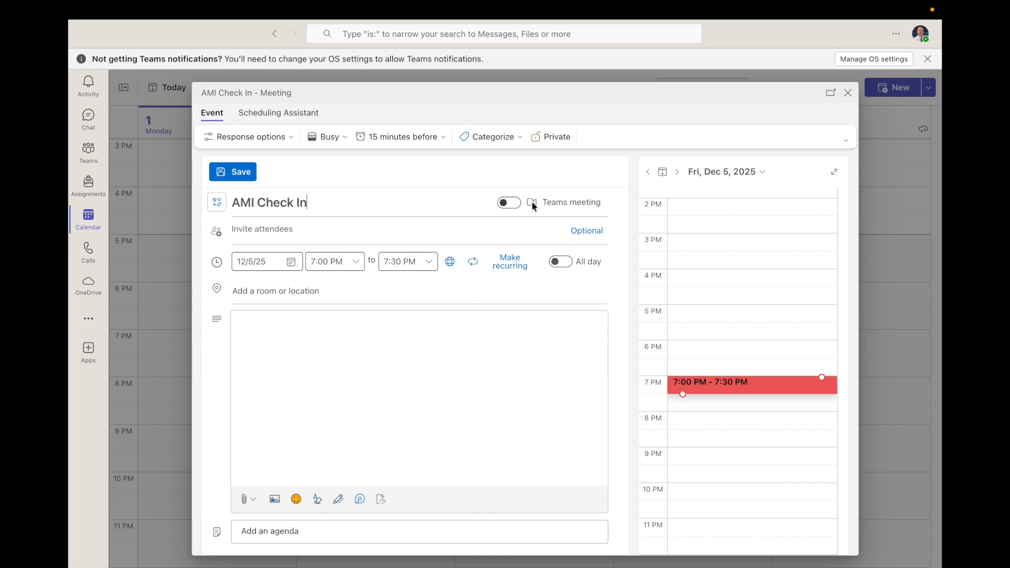
click(507, 204)
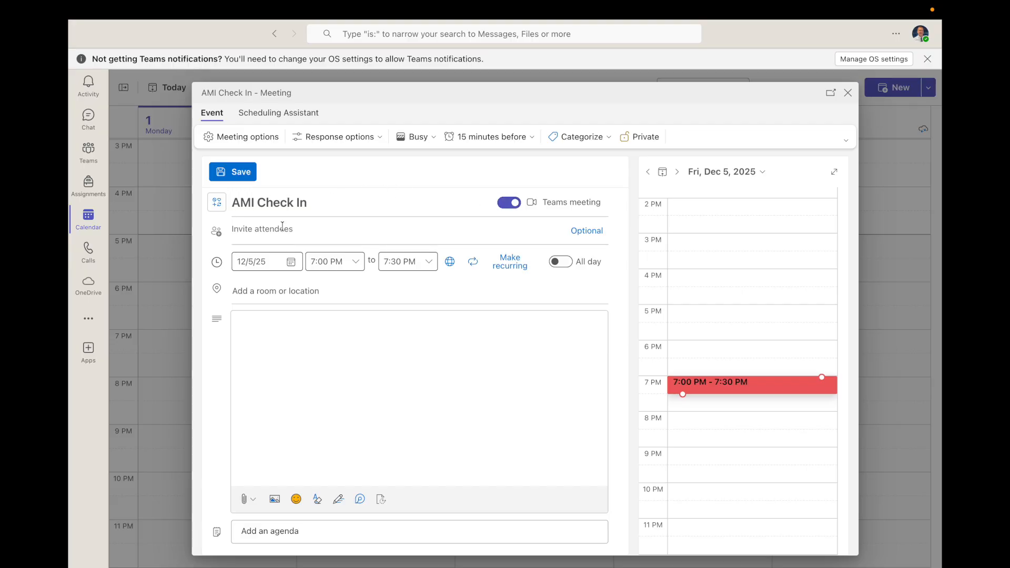
- Invite a colleague, found by name search, as the meeting's attendee
click(260, 230)
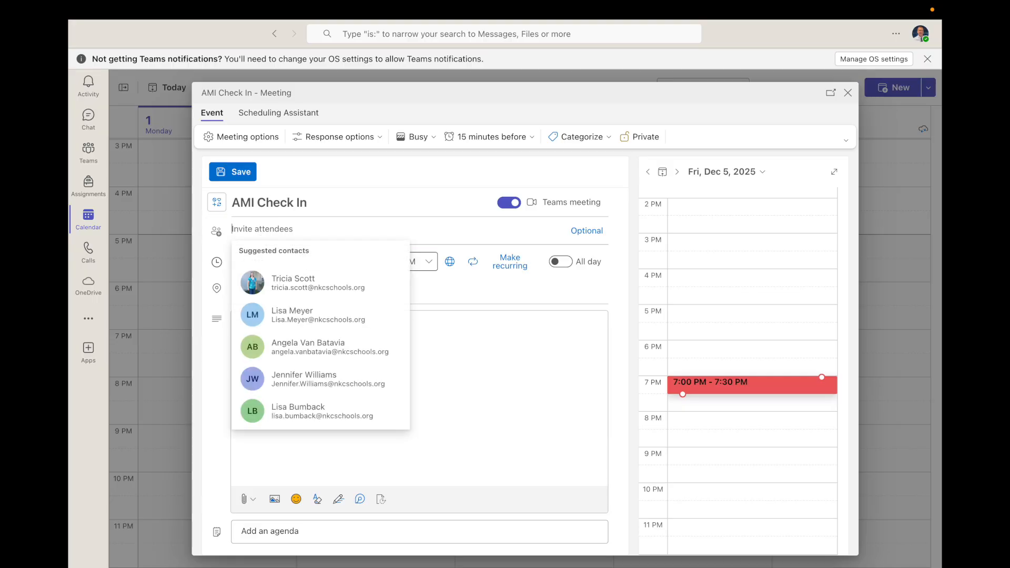
text(Lisa)
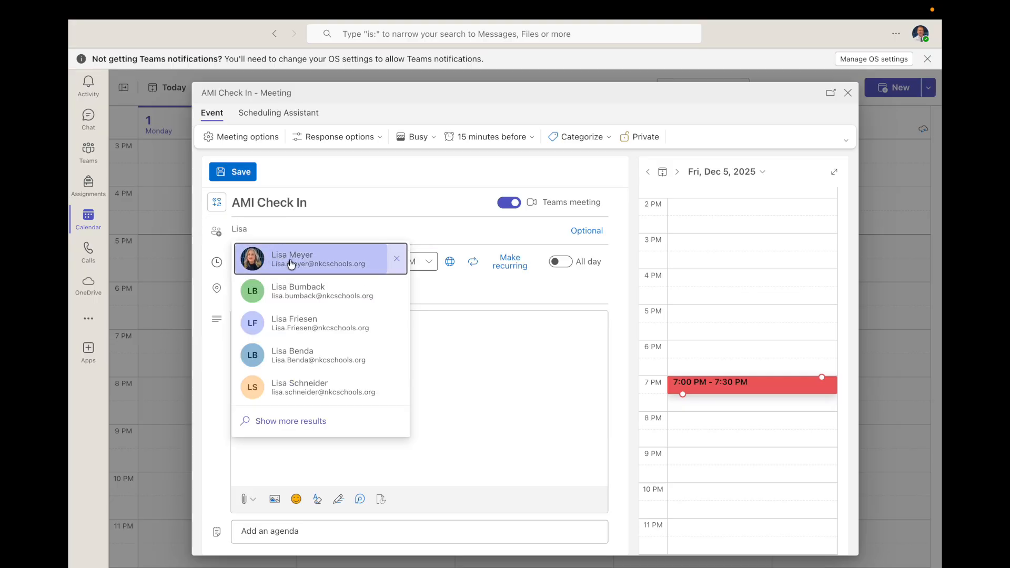
click(292, 264)
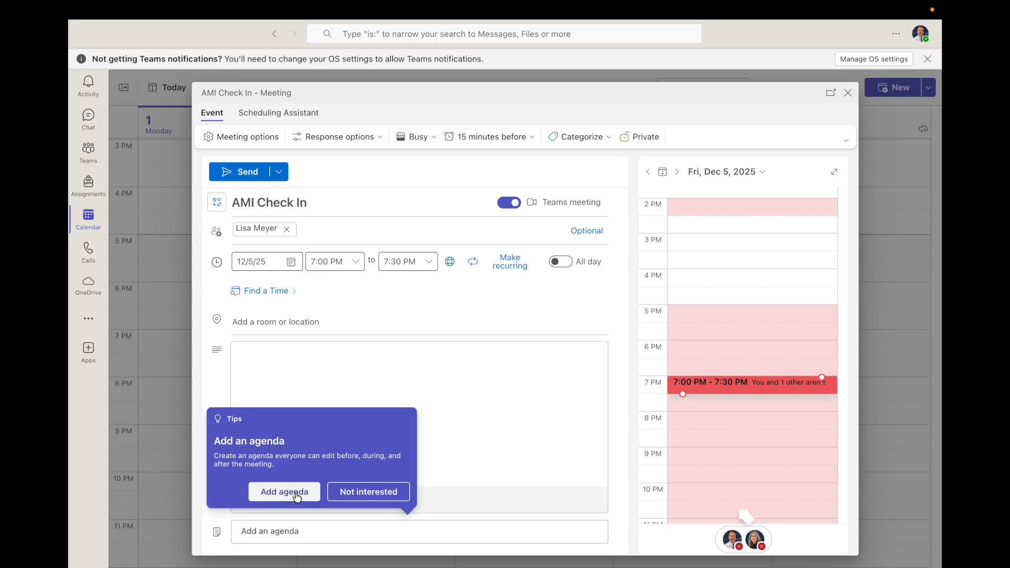
click(357, 495)
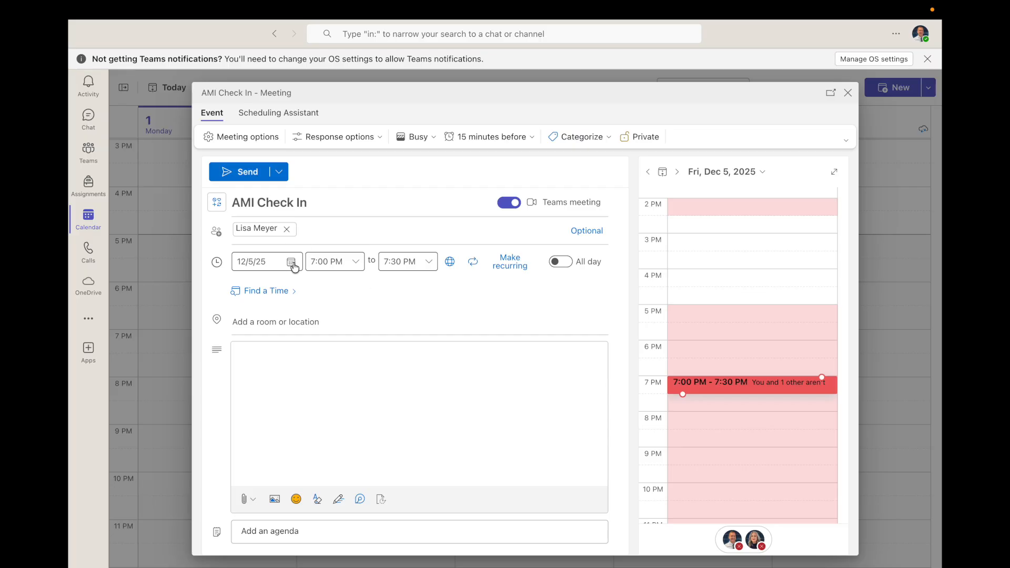
- Move the meeting to Monday, December 1 at 2:45–3:15 PM and open its Meeting options
click(293, 268)
click(274, 319)
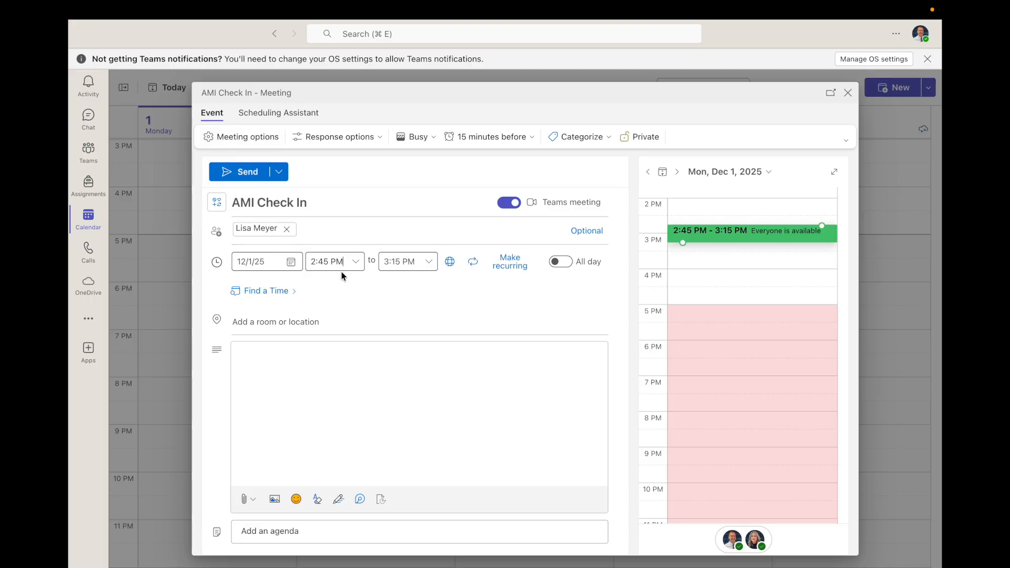
click(252, 143)
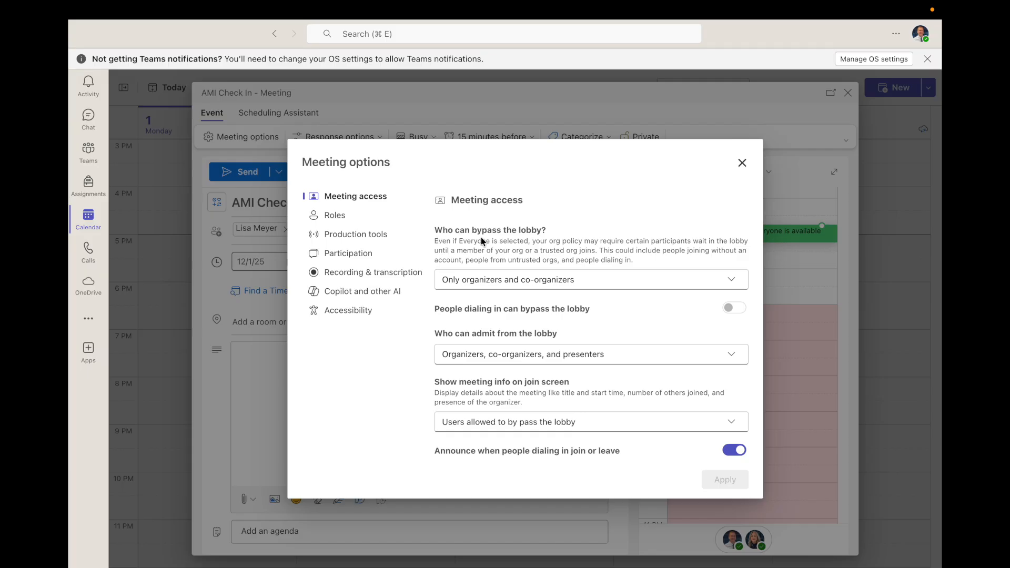
- Leave the lobby bypass and lobby admission settings unchanged, then scroll to the Roles section
click(534, 279)
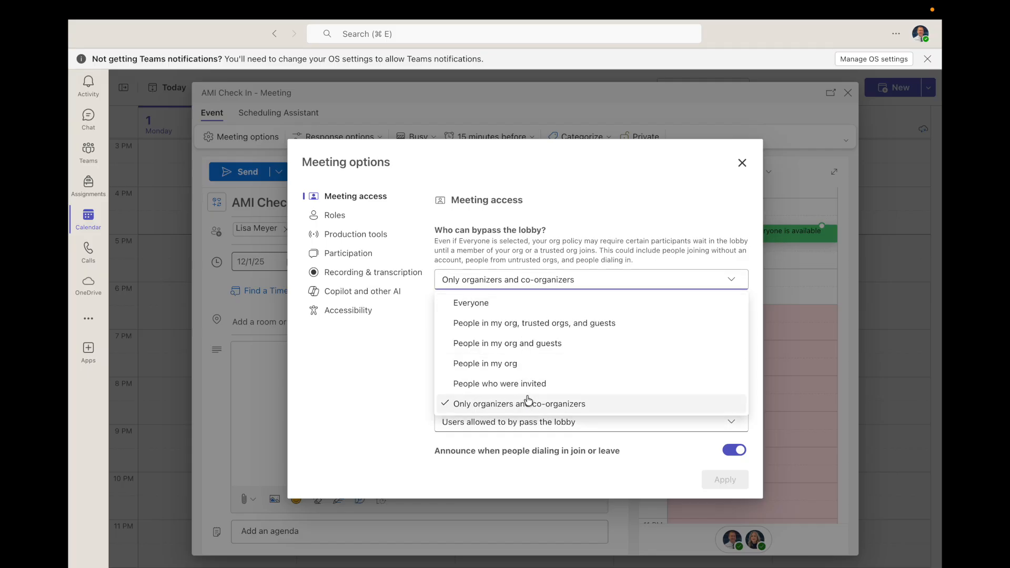
click(575, 213)
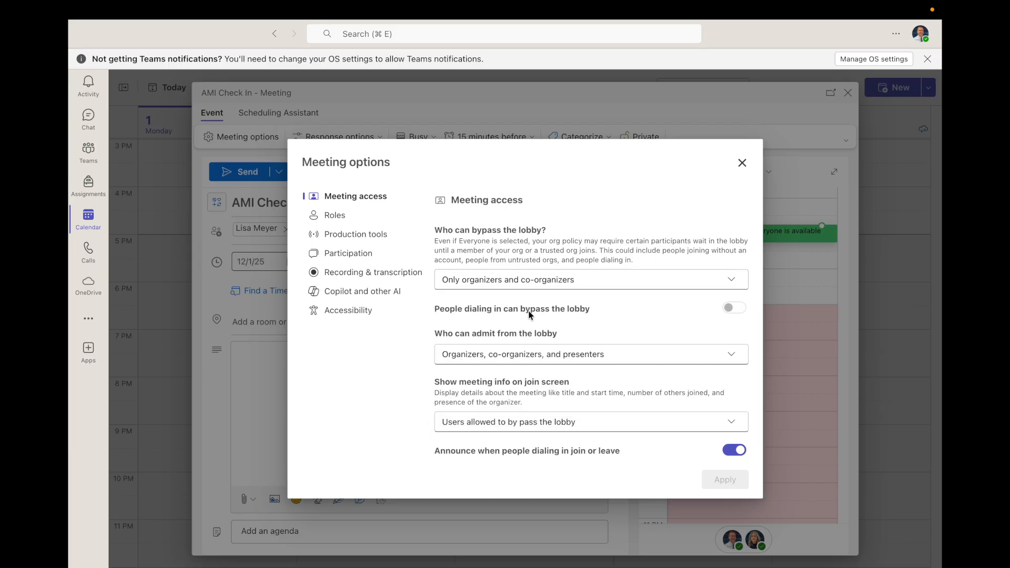
scroll(510, 271, down, 1)
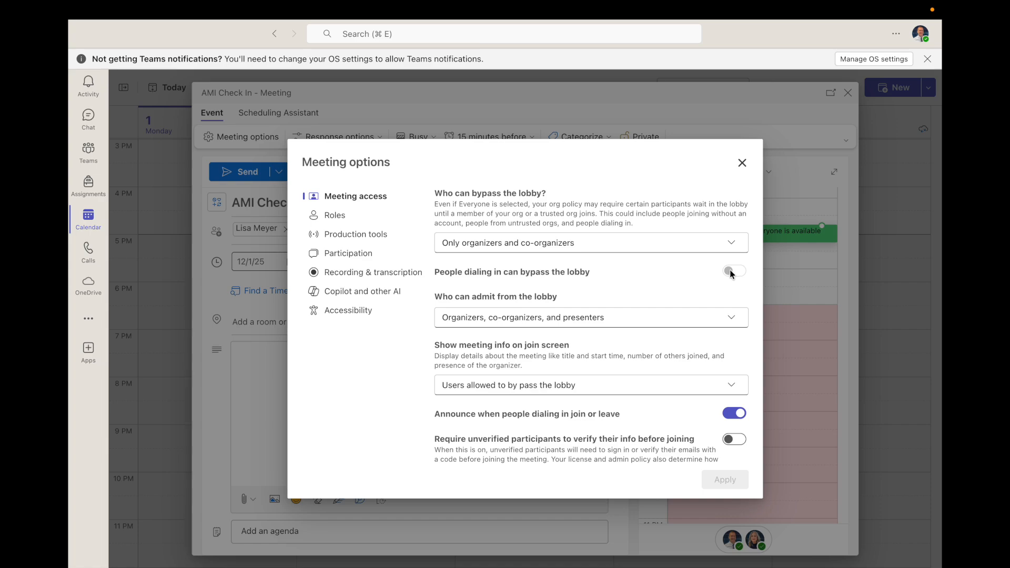
click(531, 319)
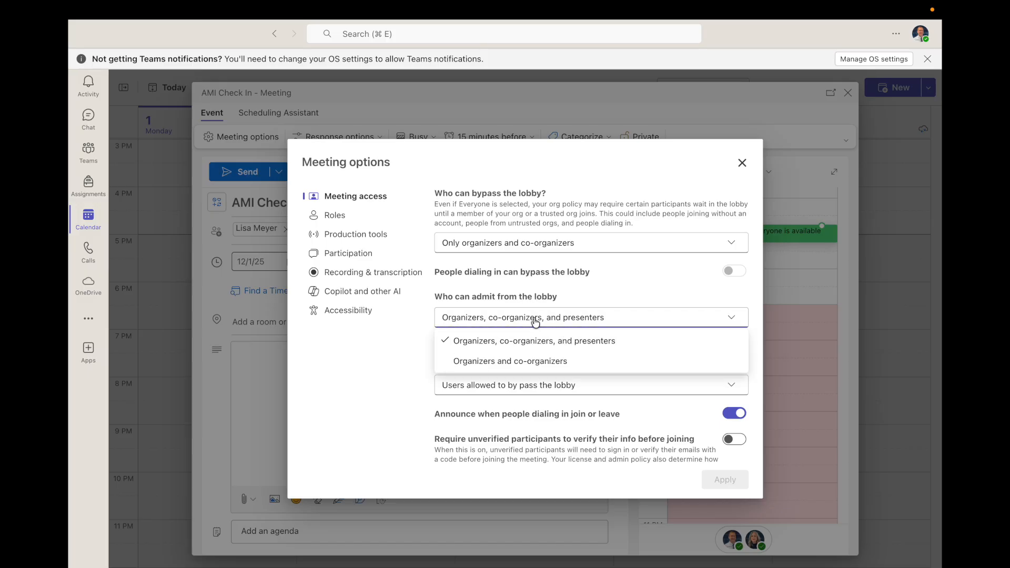
click(410, 359)
scroll(487, 352, down, 5)
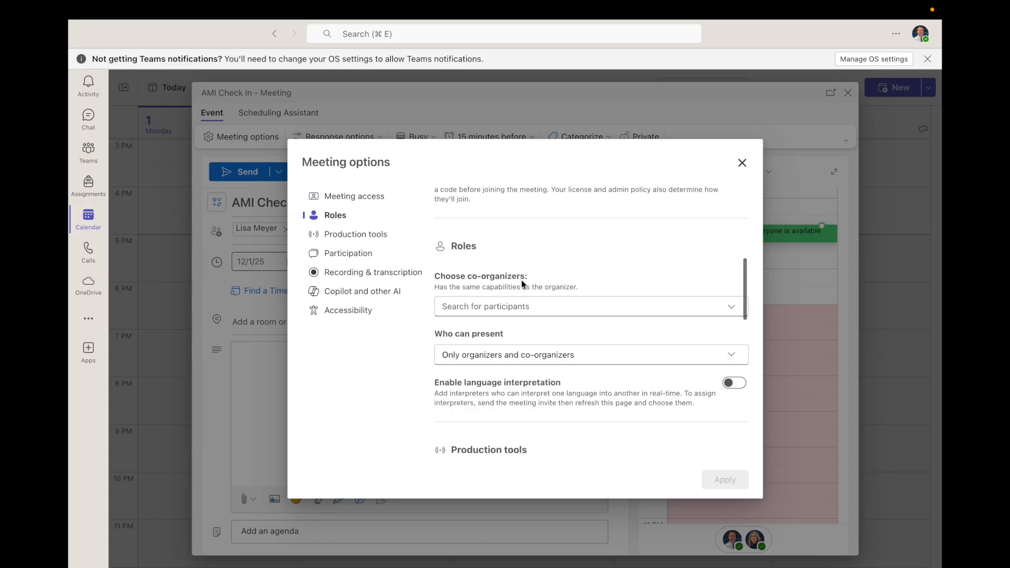
- Add the invited attendee as co-organizer, keeping presenting to only organizers and co-organizers
click(526, 307)
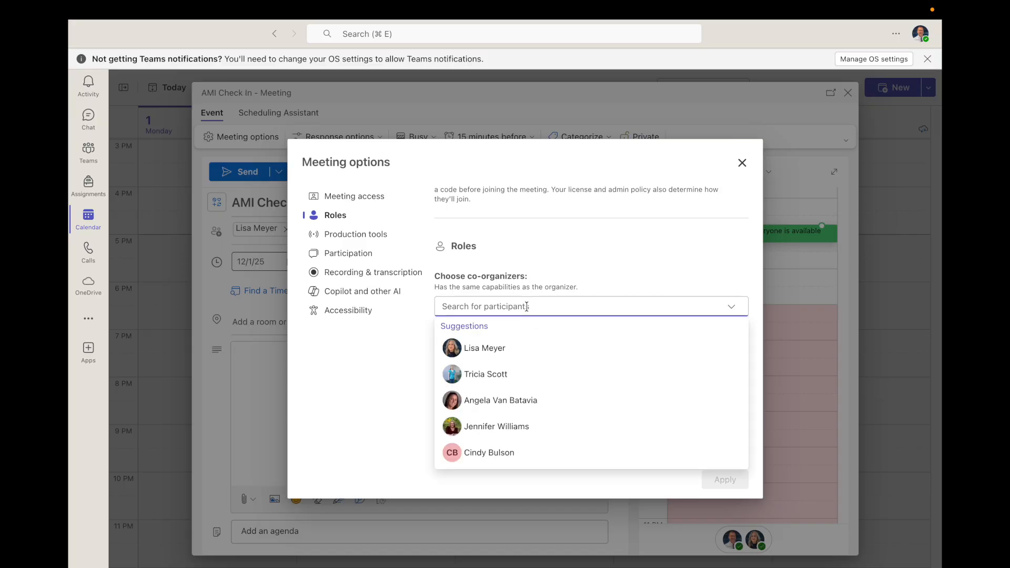
click(503, 351)
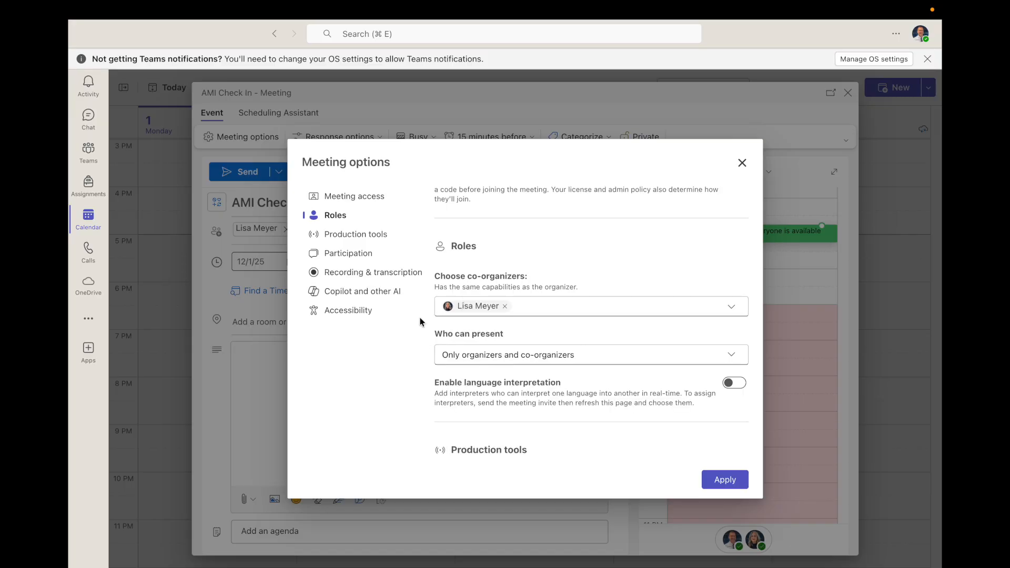
click(514, 357)
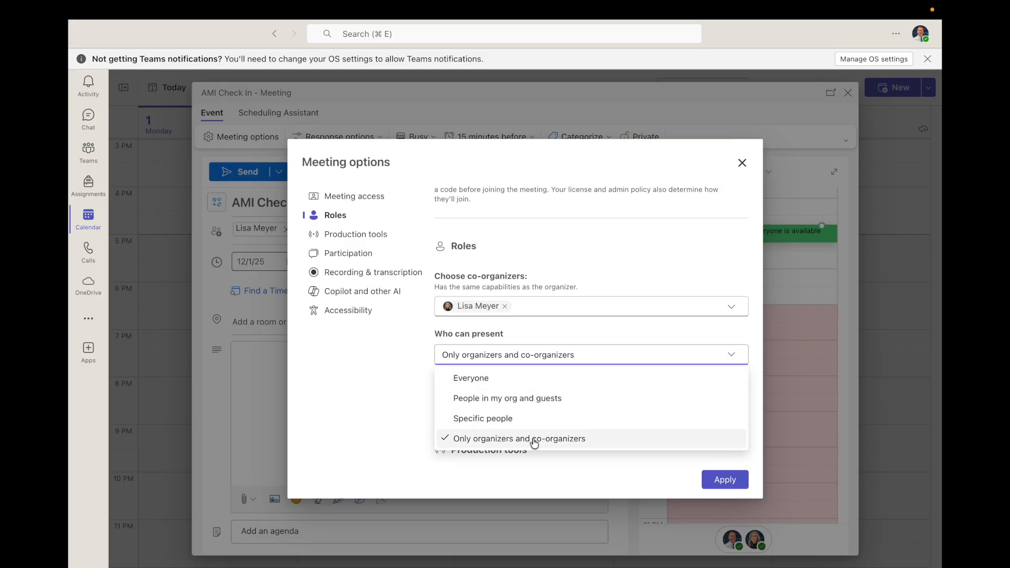
click(425, 331)
scroll(518, 311, down, 5)
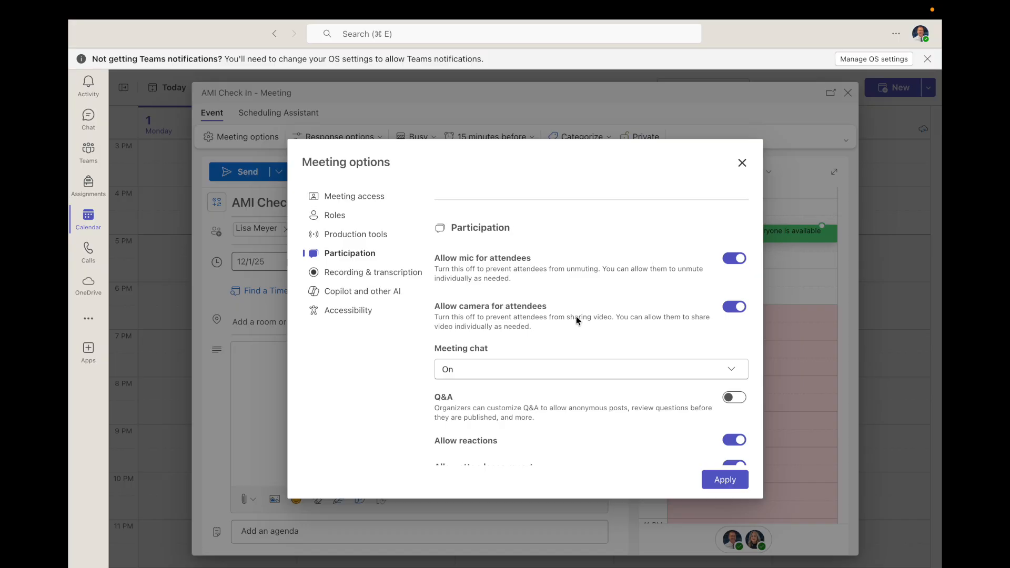
- Review the Meeting chat choices without changing them
scroll(575, 318, down, 2)
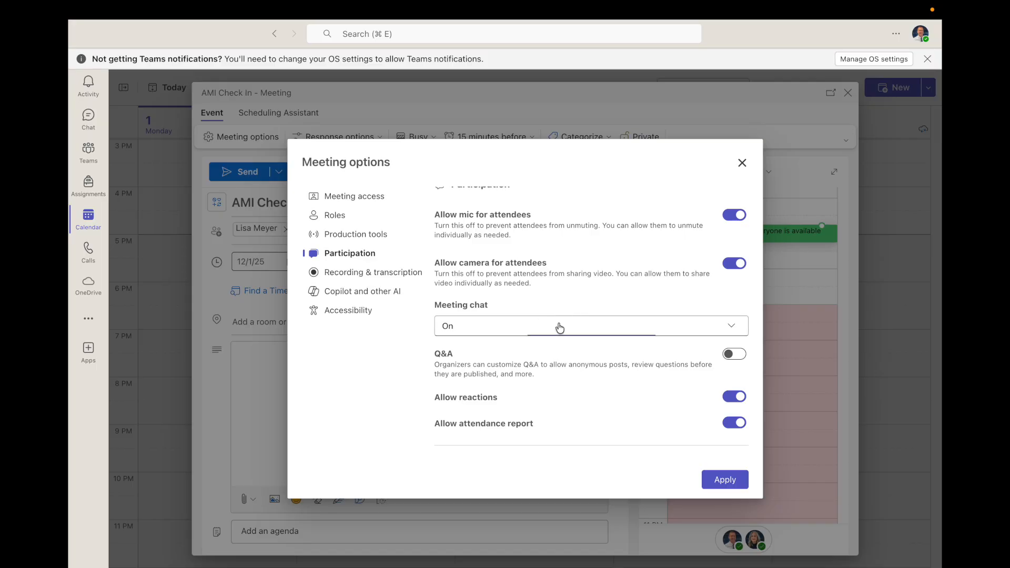
click(559, 327)
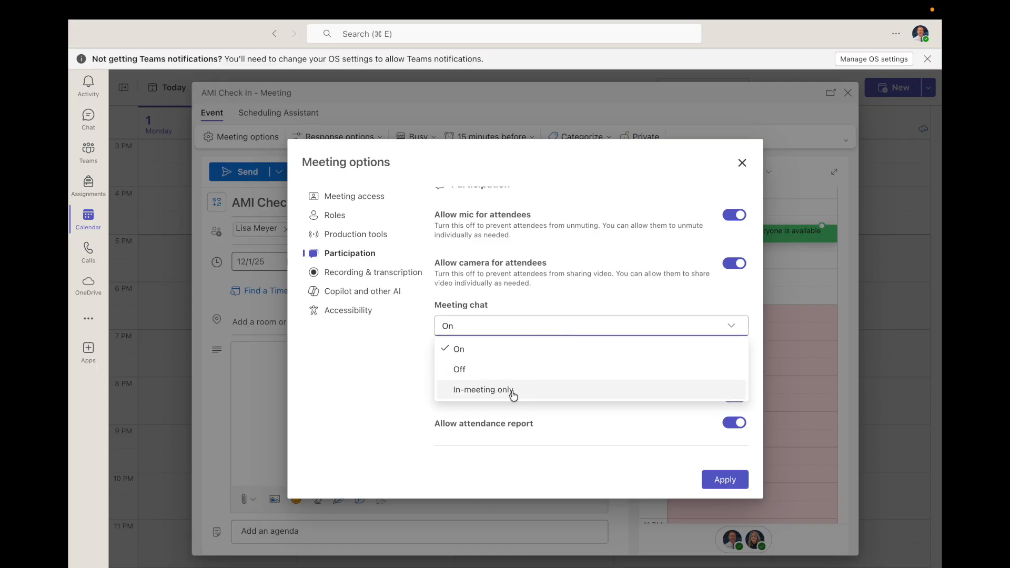
click(483, 389)
- Turn on automatic recording and transcription in English (US) and save the meeting options
scroll(515, 293, down, 4)
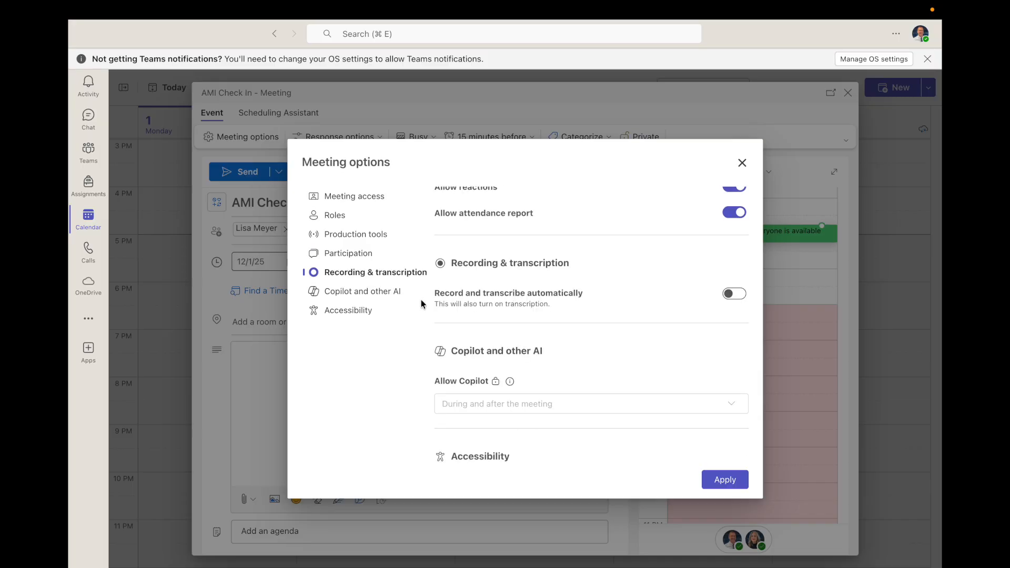
click(734, 294)
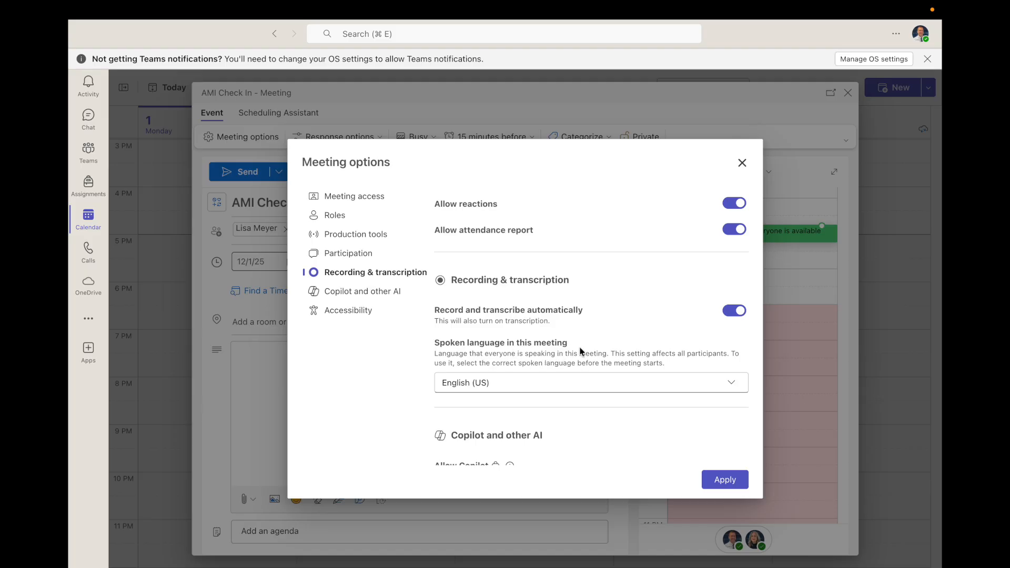
click(561, 389)
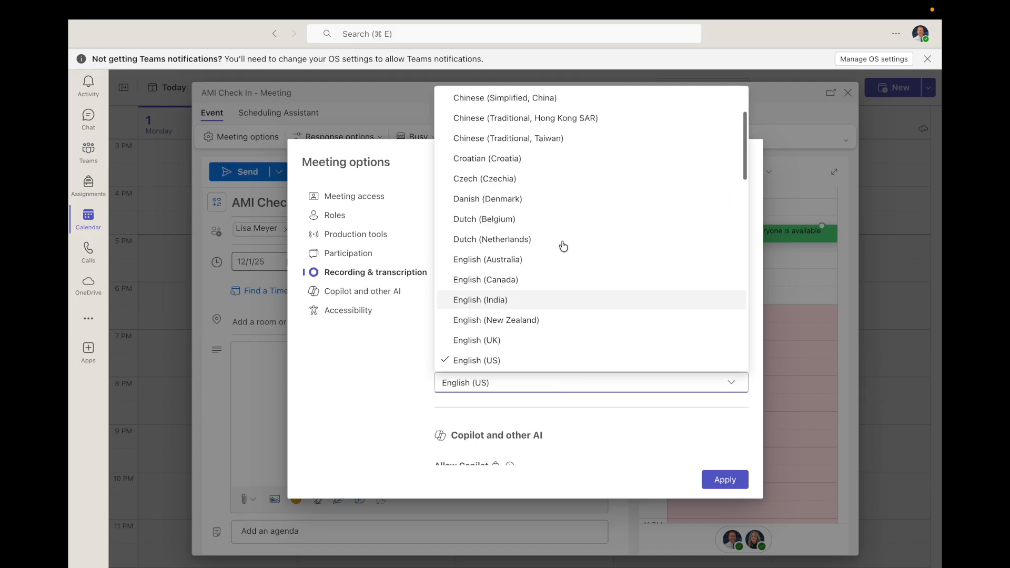
scroll(566, 208, up, 3)
scroll(568, 210, down, 10)
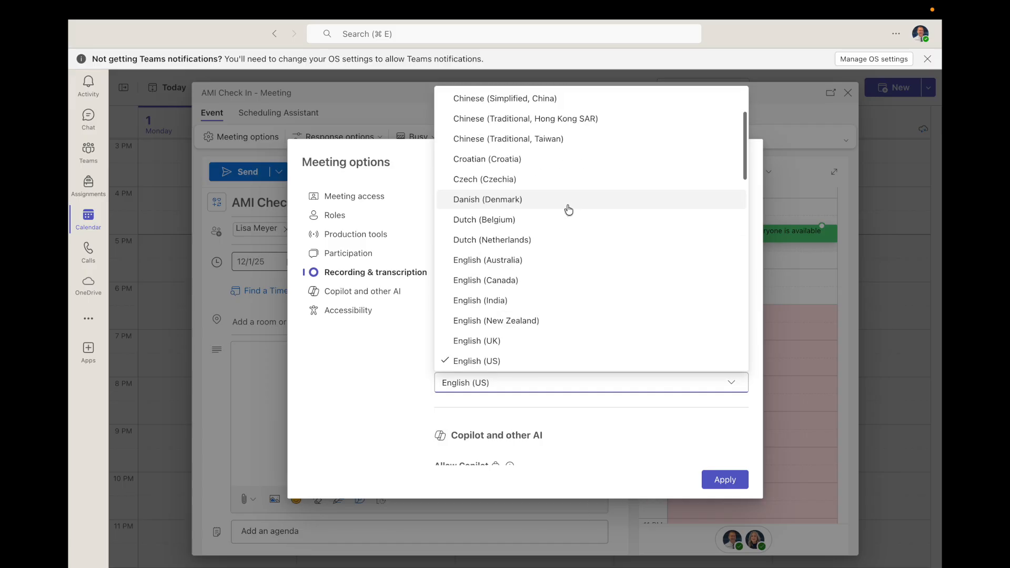
click(418, 330)
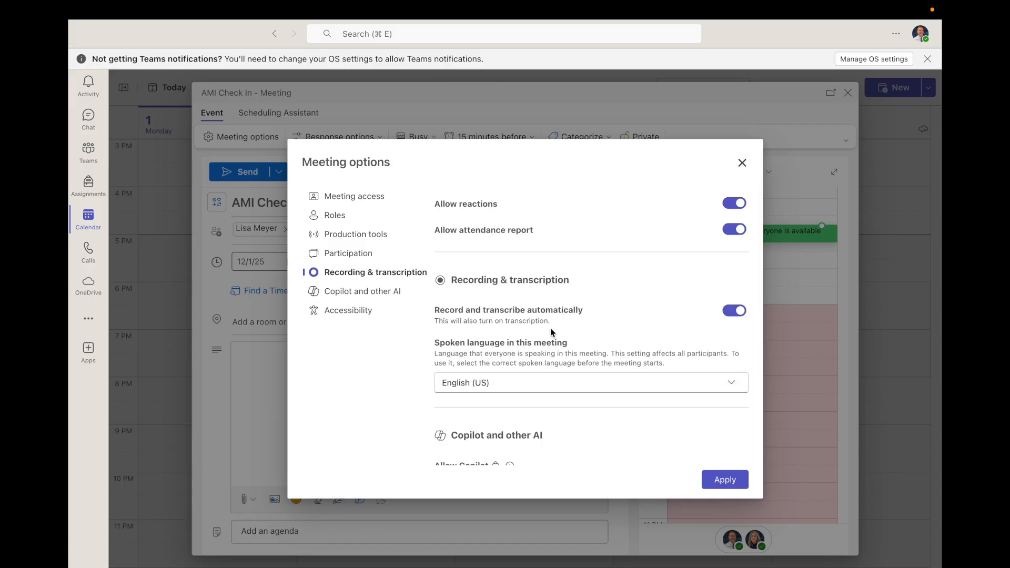
scroll(577, 335, up, 5)
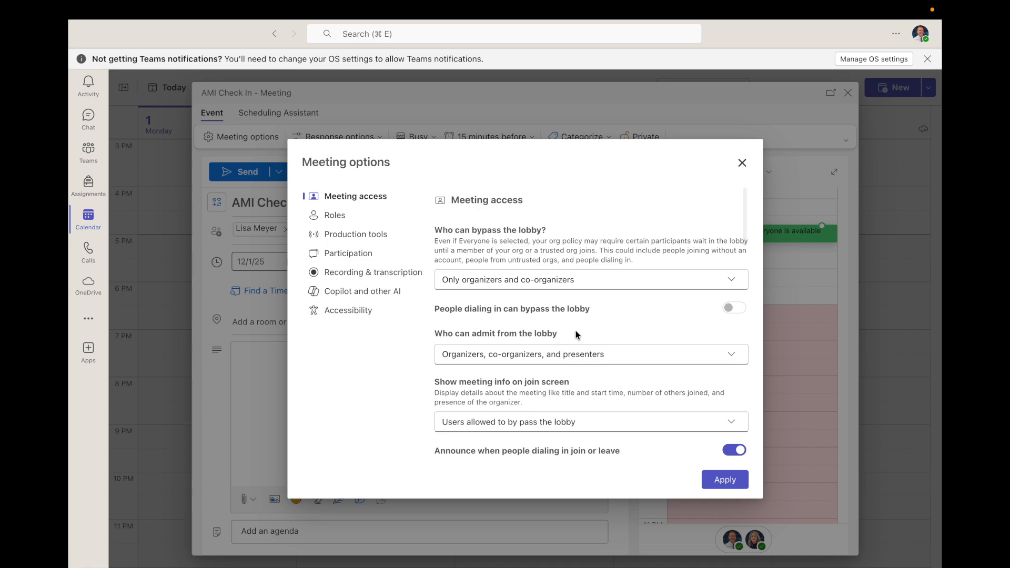
click(715, 482)
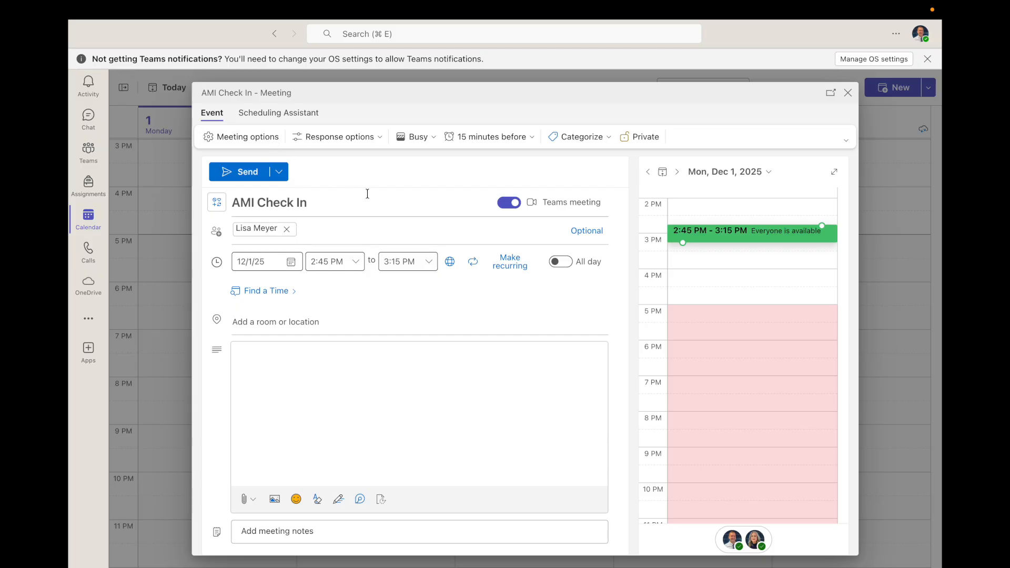
- Send the AMI Check In invite for 12/1/25, 2:45–3:15 PM
click(247, 172)
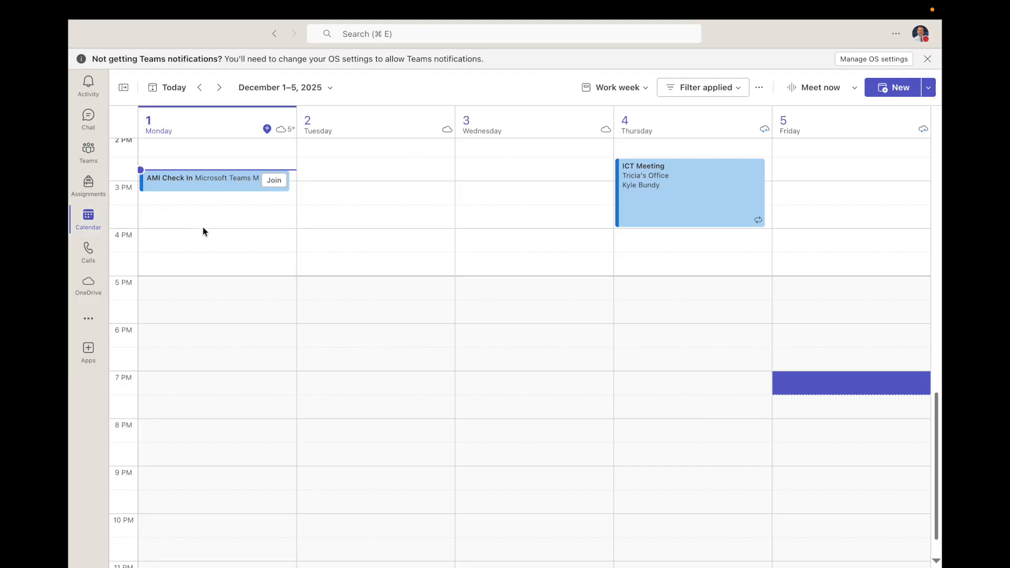
click(188, 191)
click(185, 183)
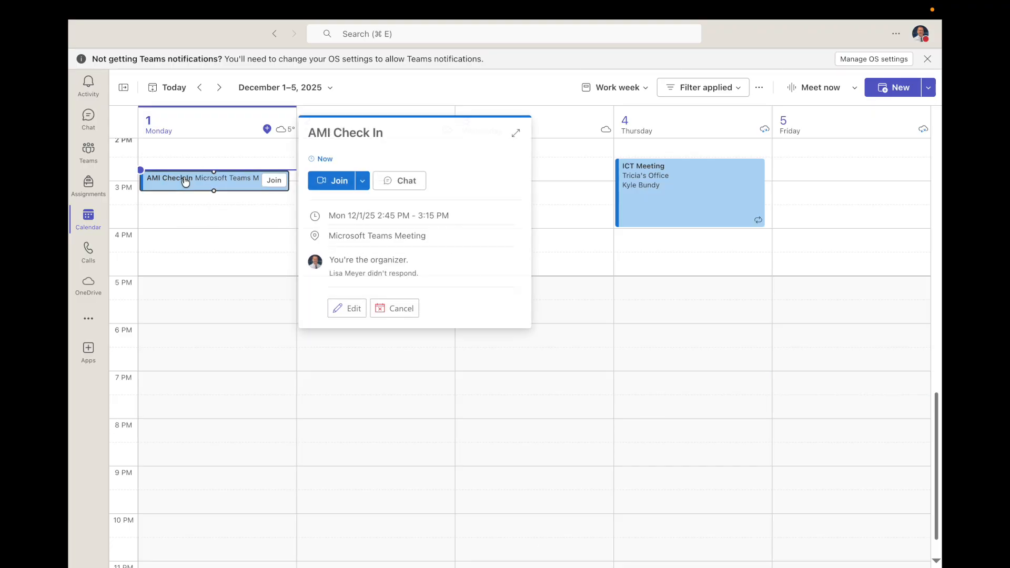
click(349, 308)
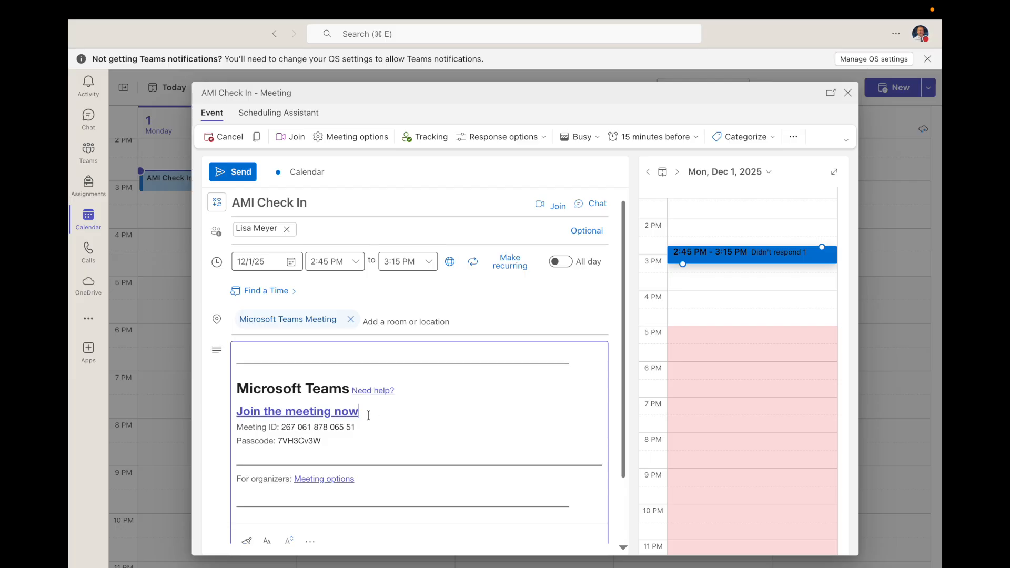
- Copy the 'Join the meeting now' link from the AMI Check In invite body
drag(360, 412, 236, 412)
right_click(257, 414)
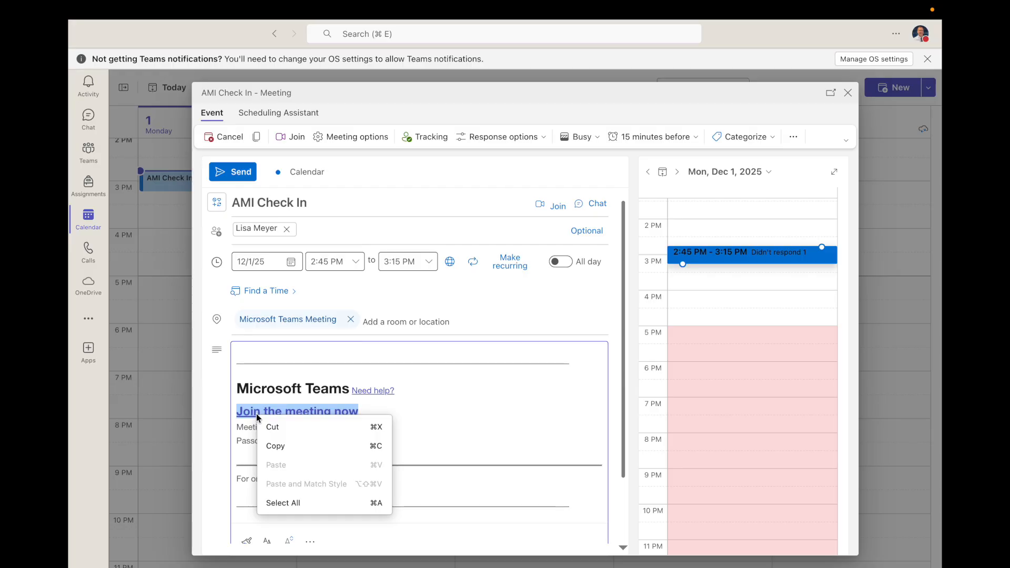
click(283, 447)
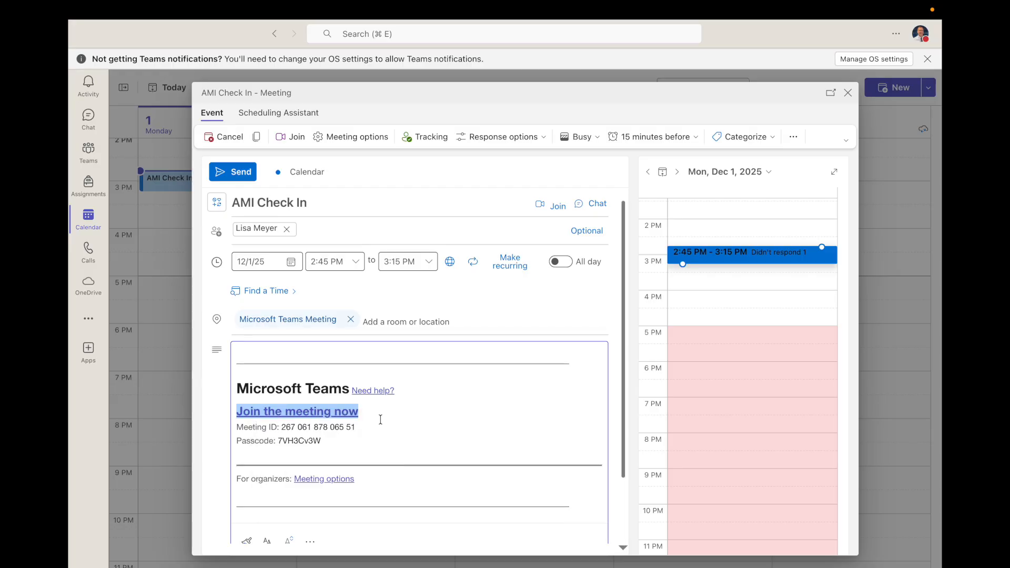